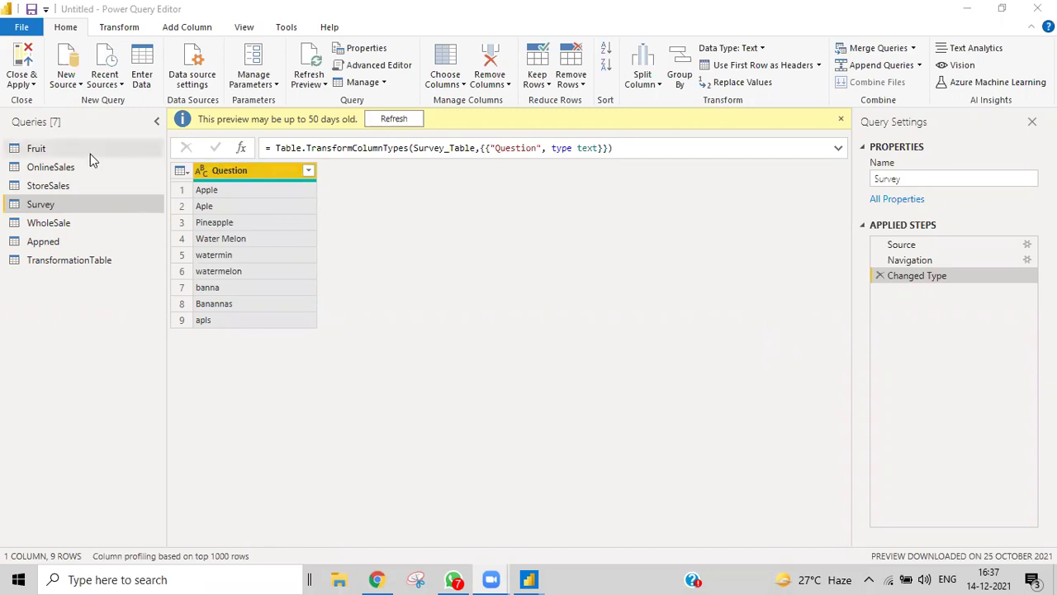
Step: Compare the columns and rows of the OnlineSales, StoreSales and WholeSale queries
left_click(68, 170)
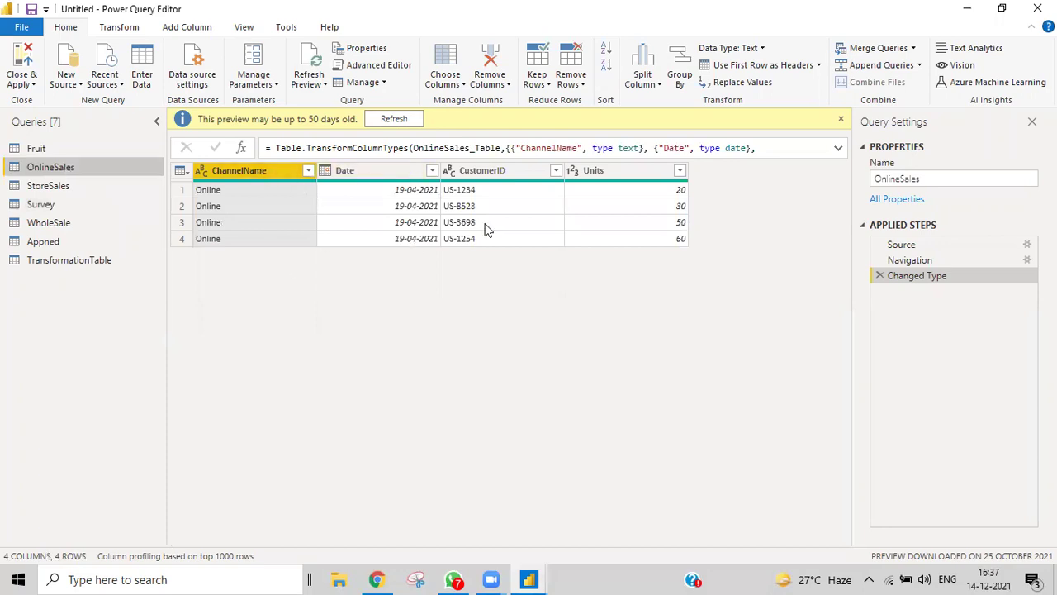
left_click(62, 187)
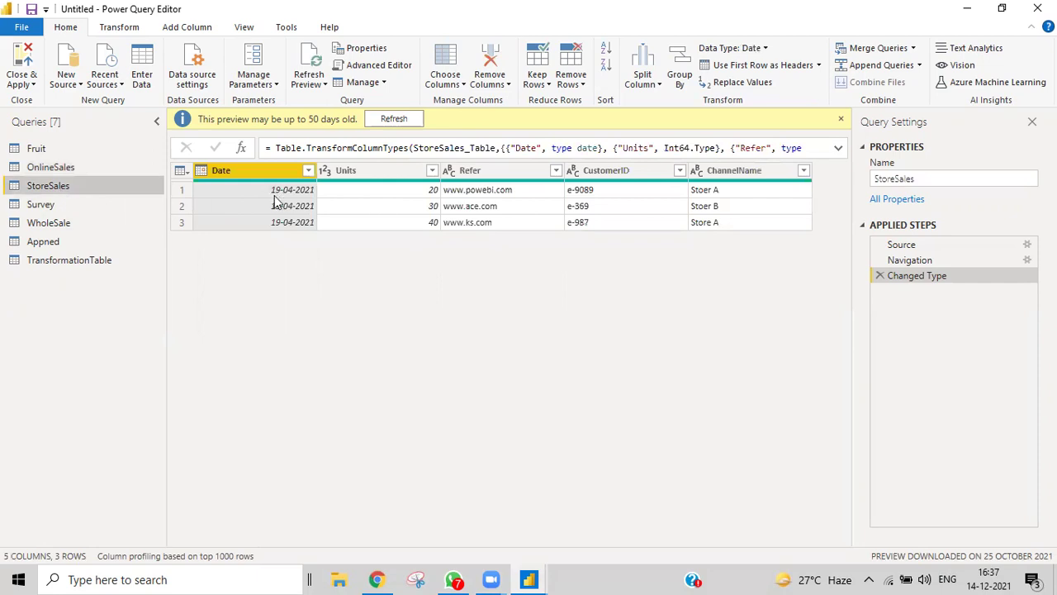
left_click(81, 223)
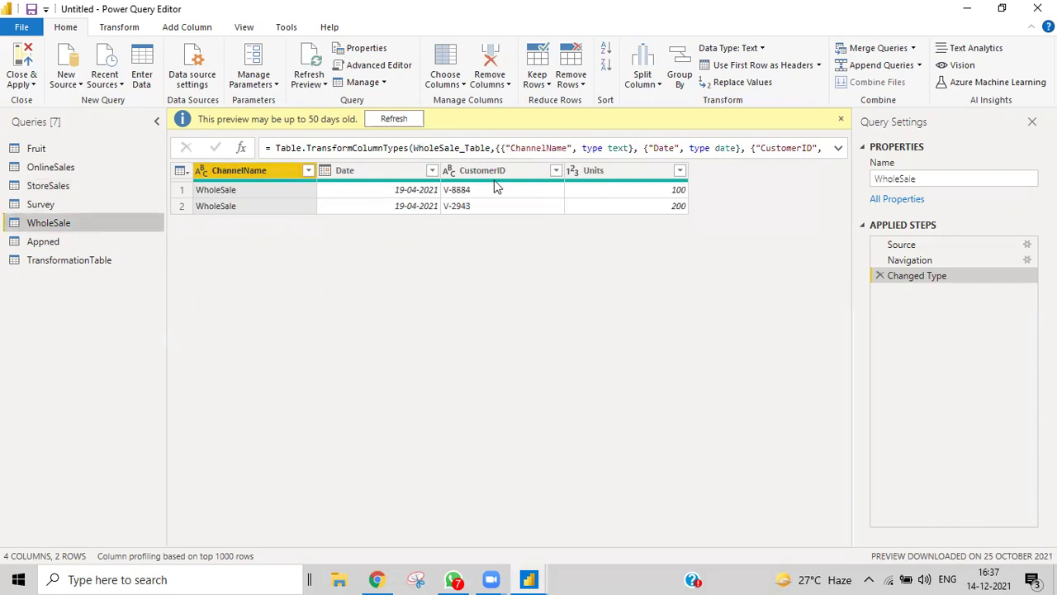
left_click(72, 169)
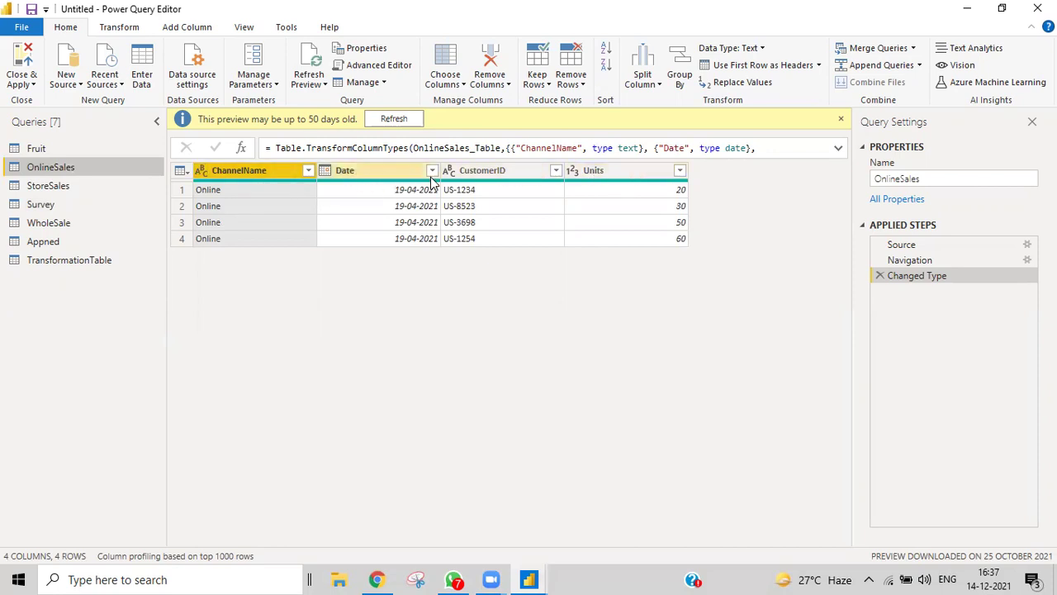
left_click(54, 188)
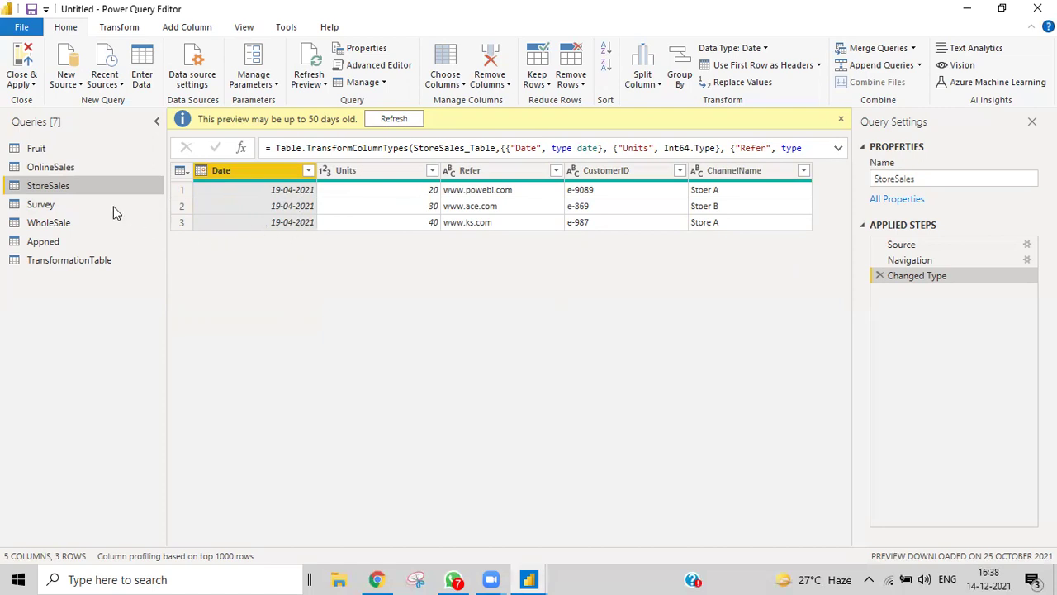
left_click(45, 169)
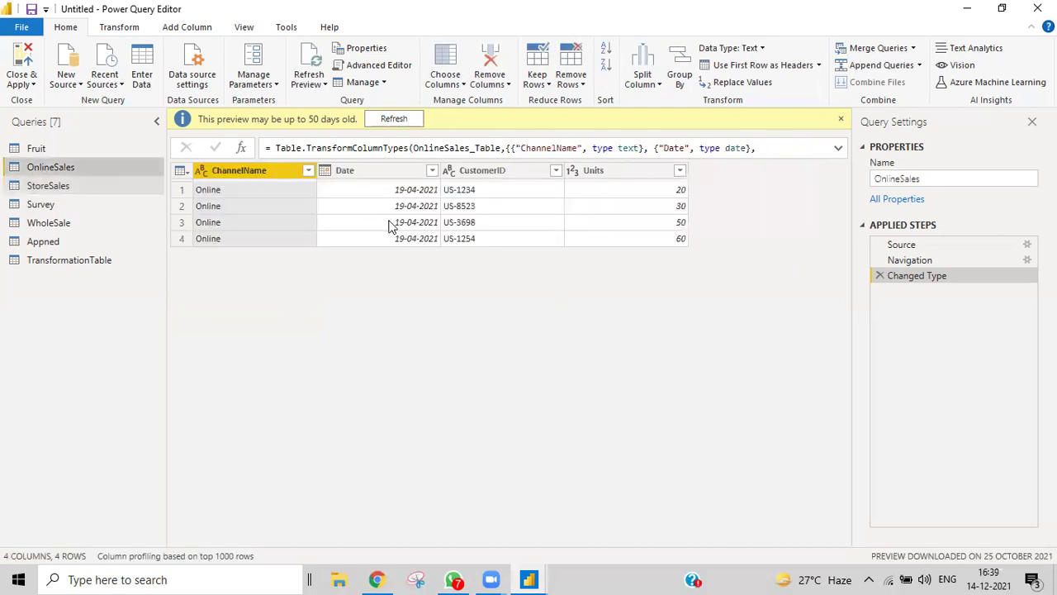
left_click(56, 187)
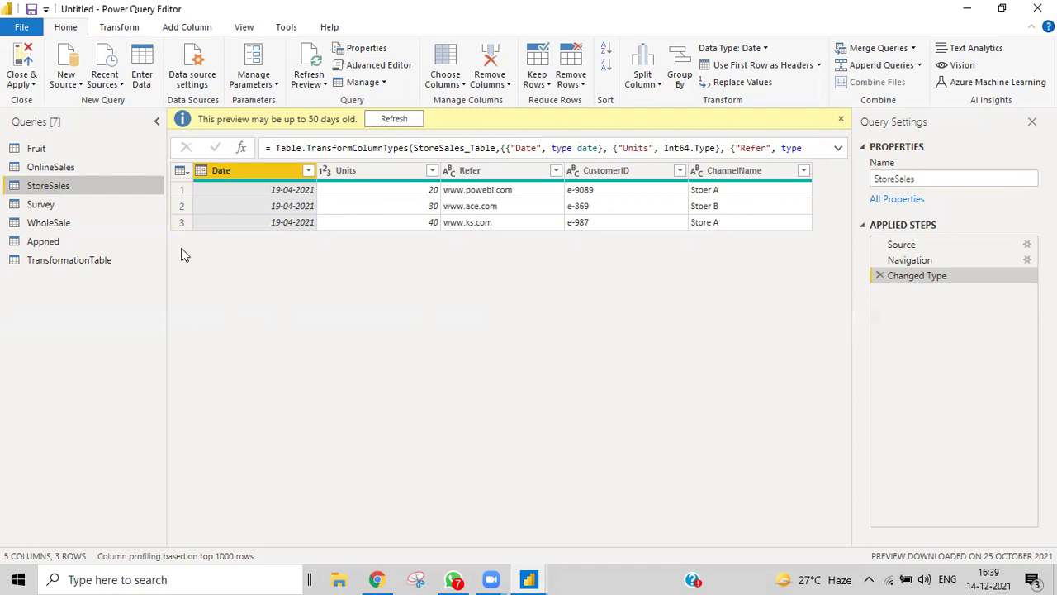
Step: Append OnlineSales and WholeSale as a new query using the two-table option
left_click(69, 169)
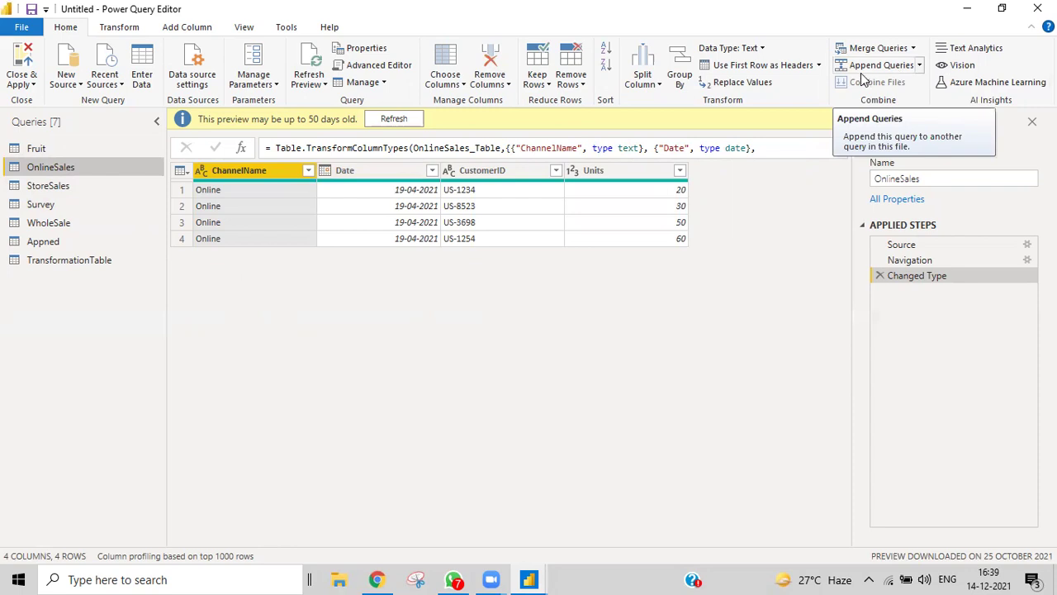
left_click(920, 66)
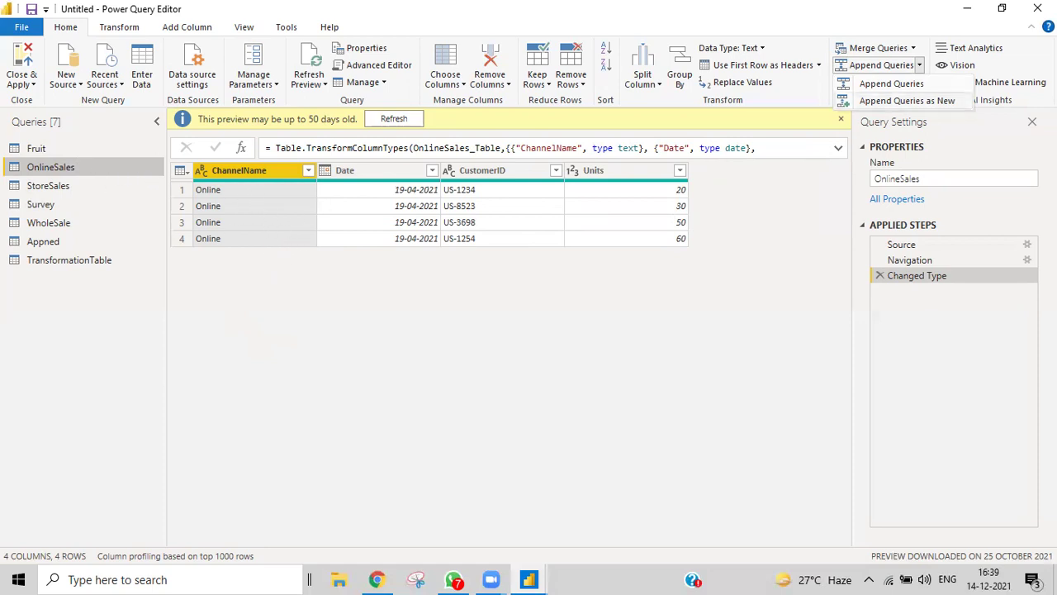
left_click(906, 101)
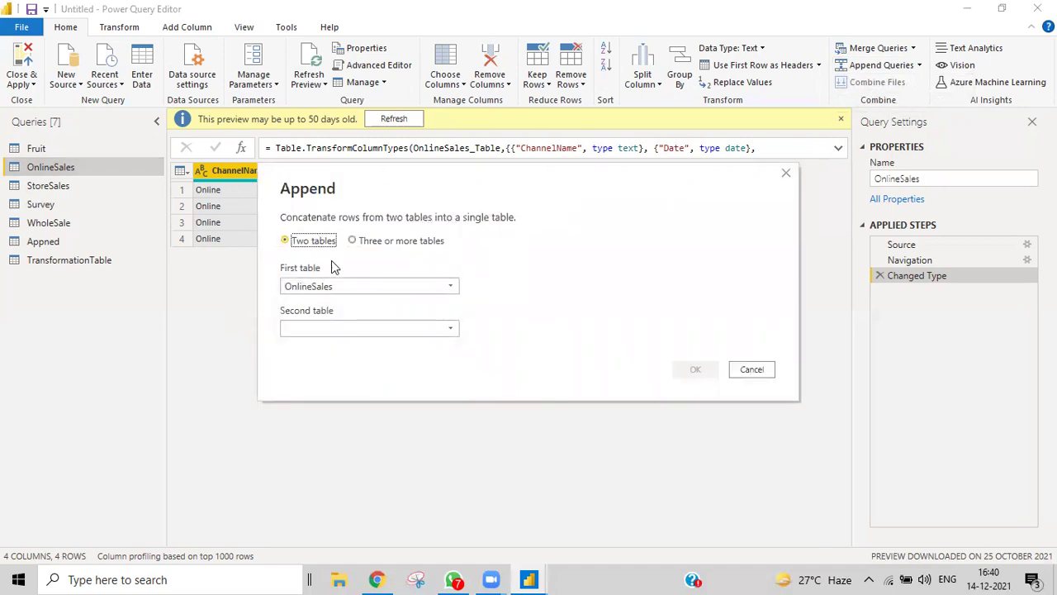
left_click(353, 242)
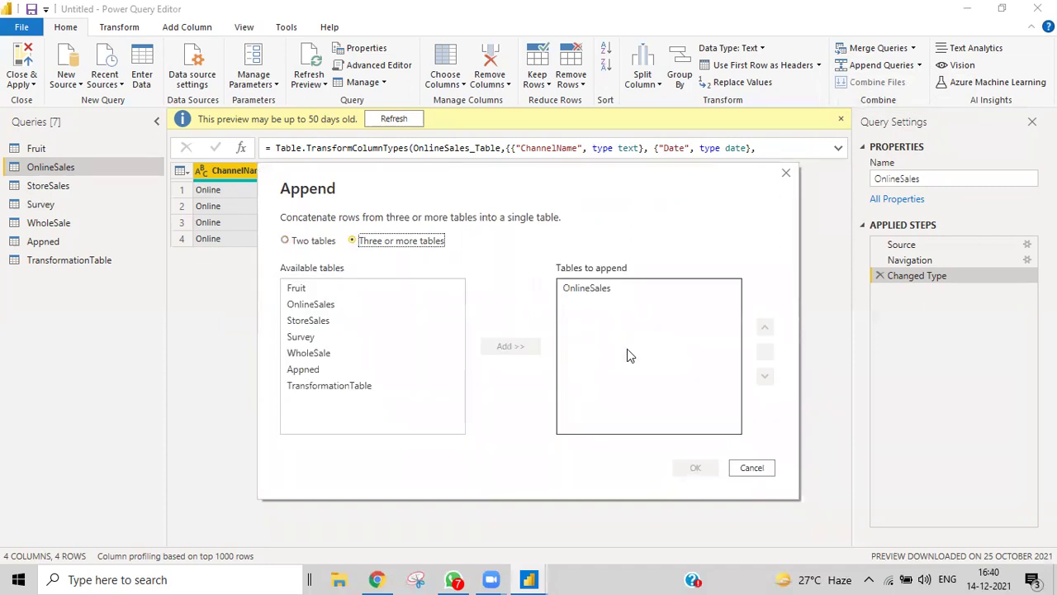
left_click(294, 242)
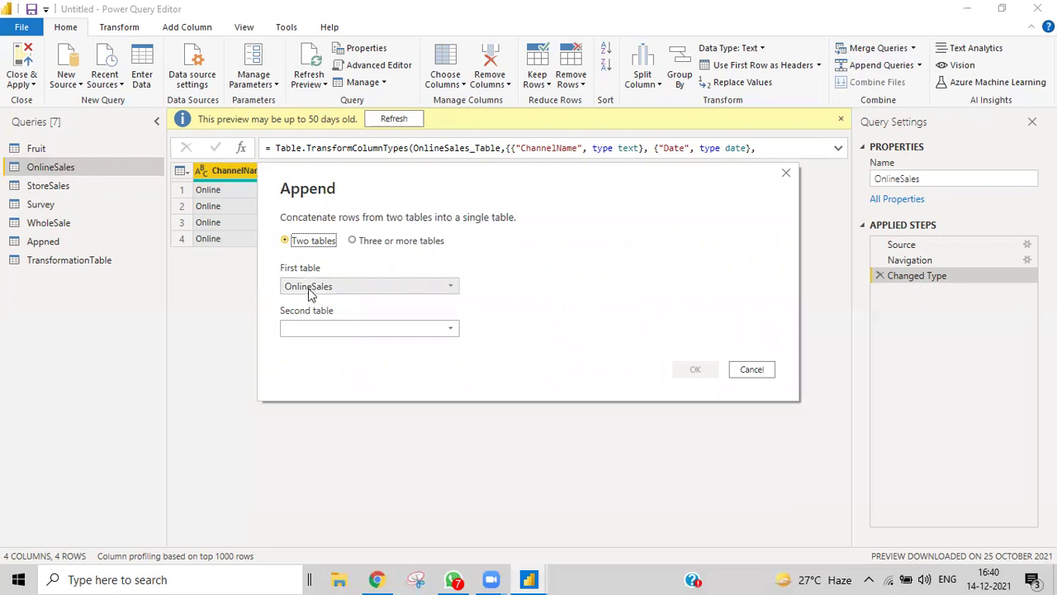
left_click(315, 287)
left_click(321, 318)
left_click(334, 328)
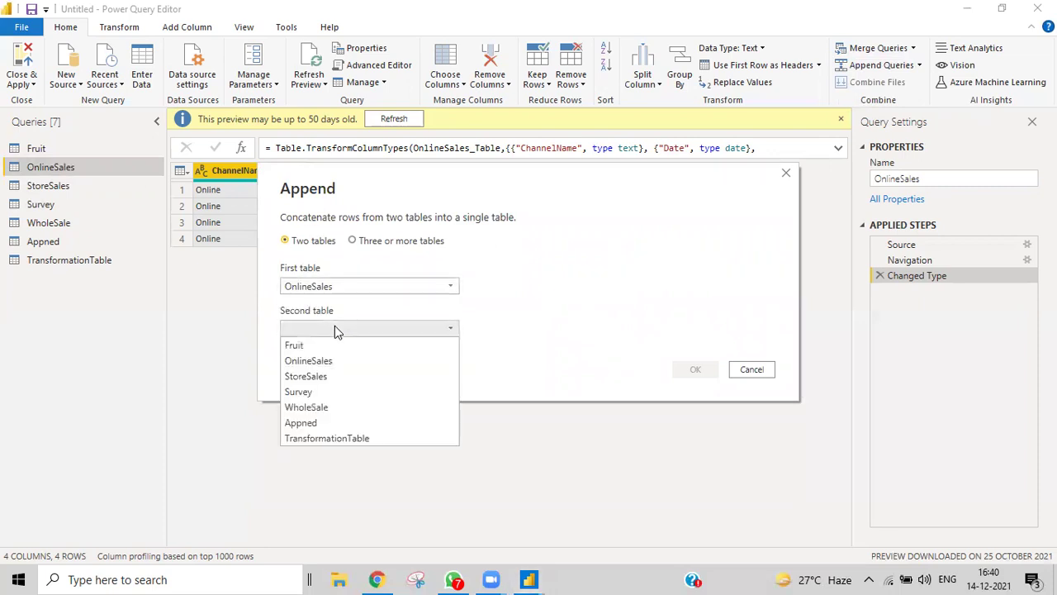
left_click(332, 406)
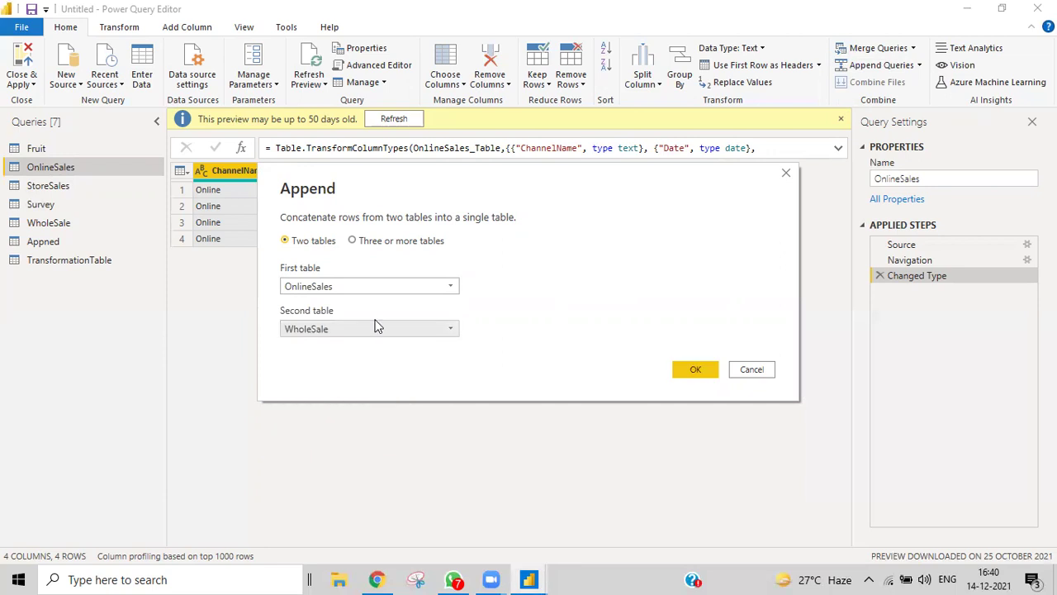
left_click(692, 370)
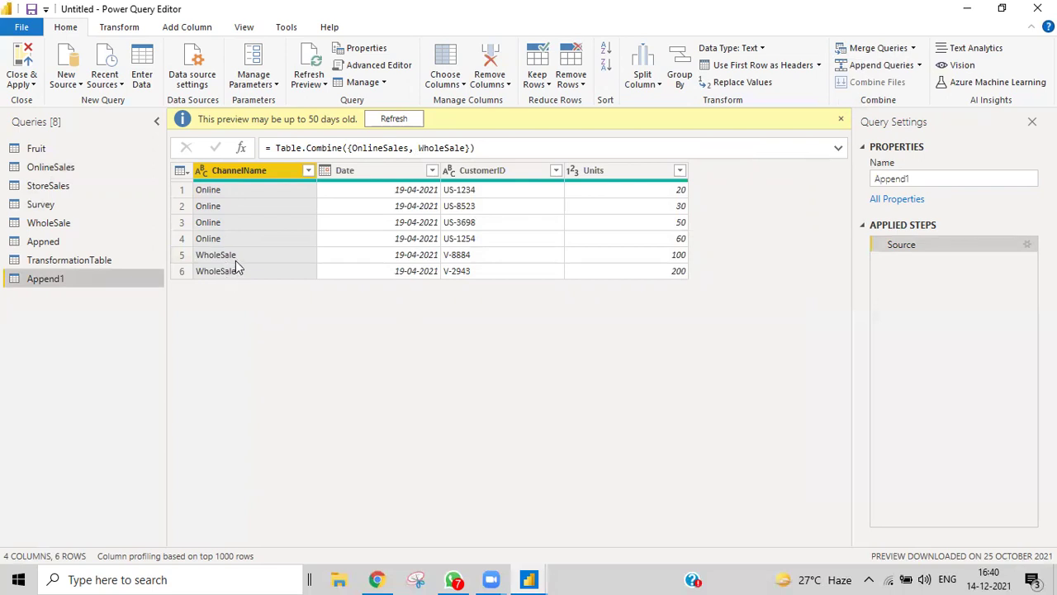
Step: Append OnlineSales, StoreSales and WholeSale as a new query using the three-or-more-tables option
left_click(95, 167)
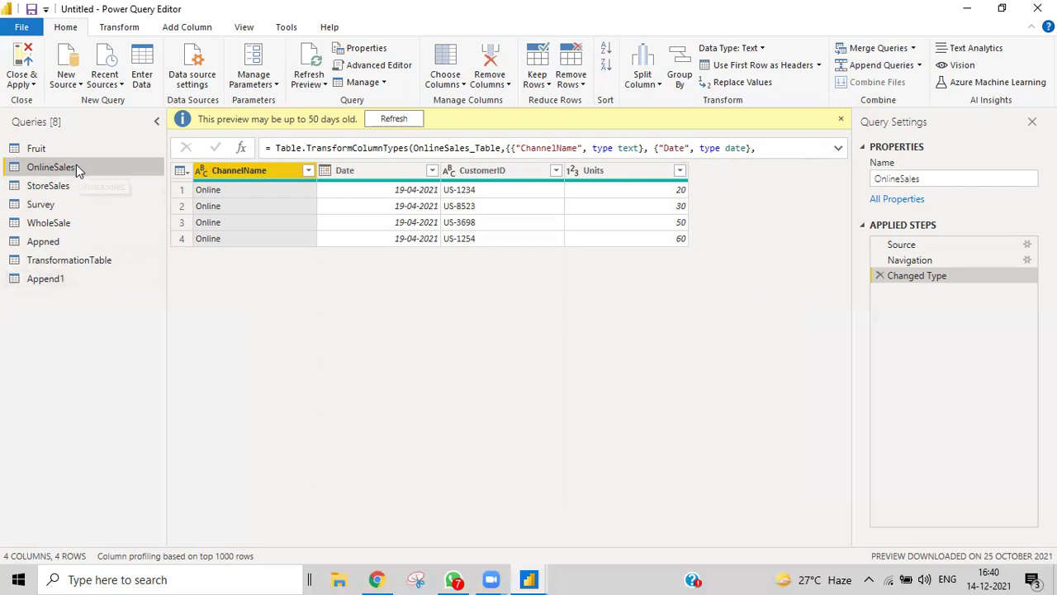
left_click(919, 65)
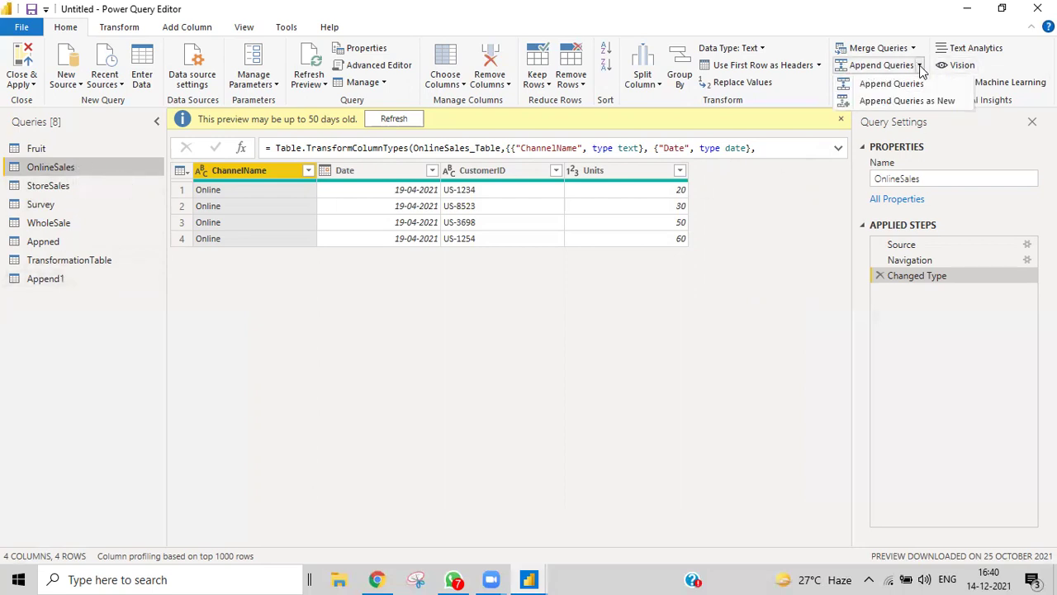
left_click(917, 99)
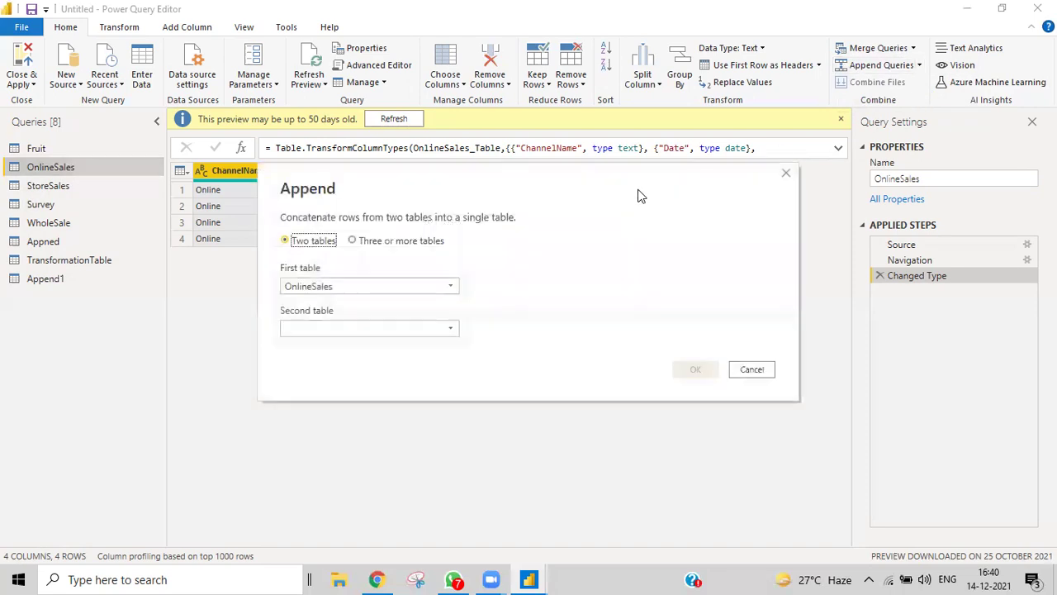
left_click(374, 242)
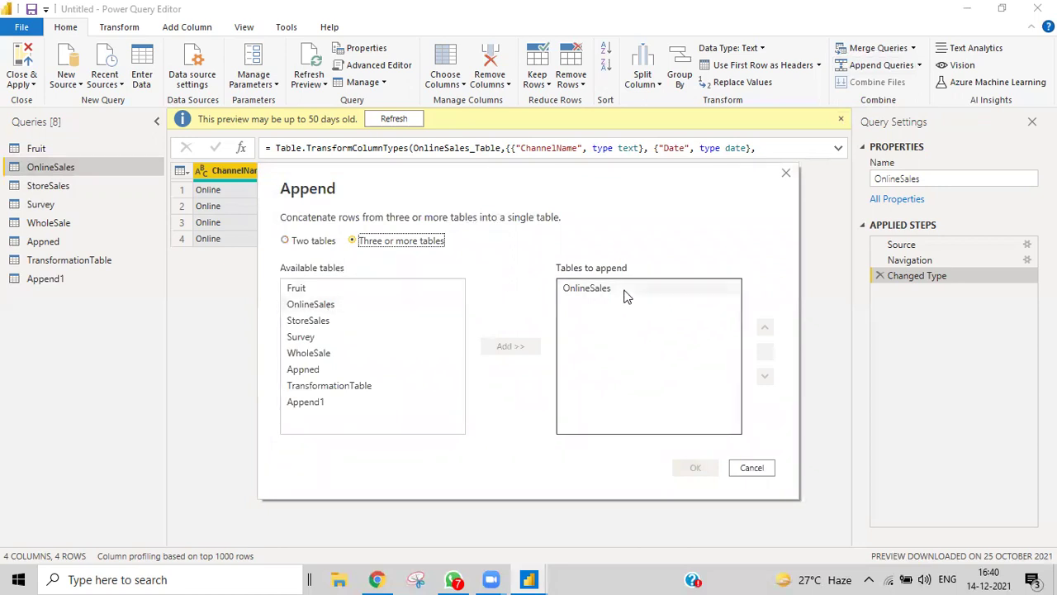
left_click(323, 321)
left_click(497, 347)
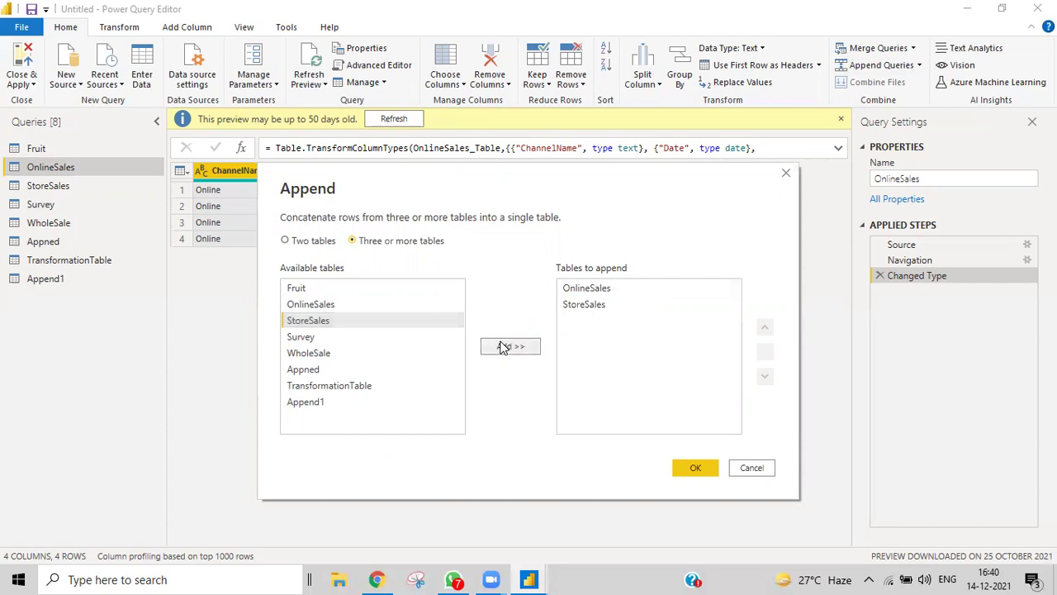
left_click(331, 353)
left_click(522, 347)
left_click(692, 465)
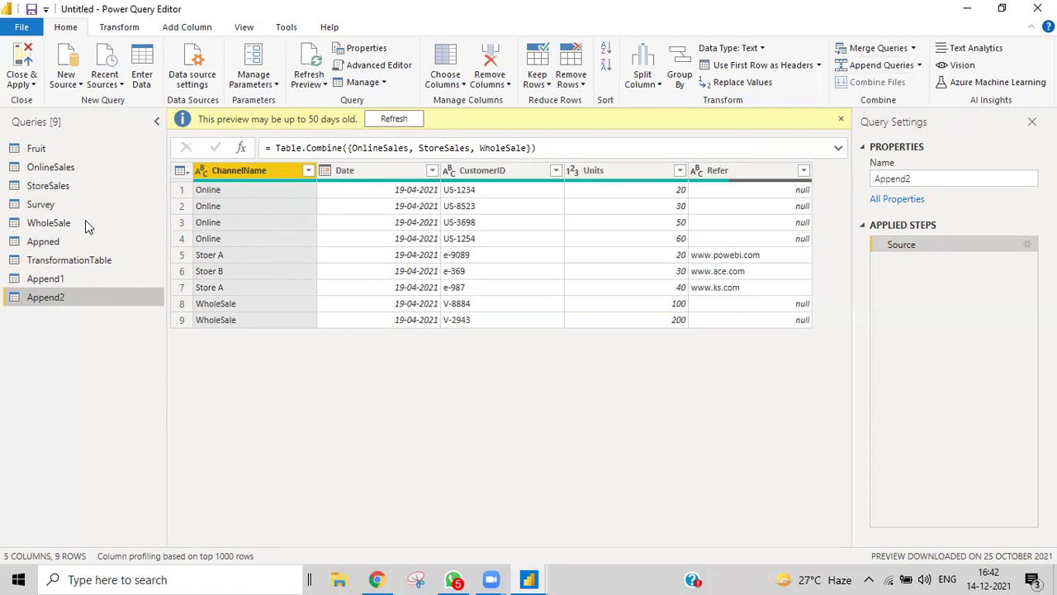
Step: Compare the fruit names in the Fruit query with the answers in the Survey query
left_click(53, 150)
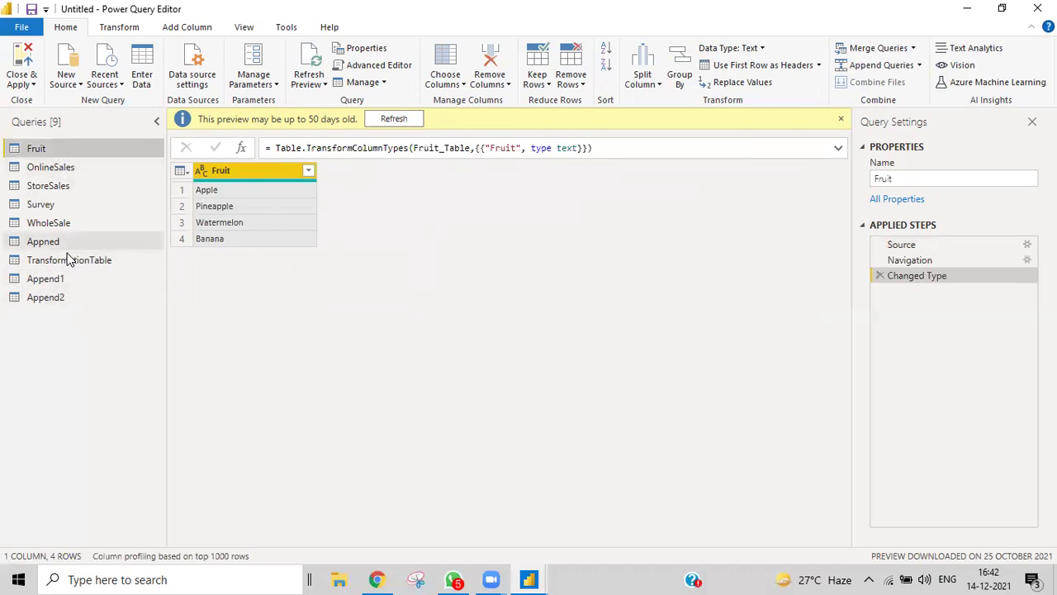
left_click(54, 204)
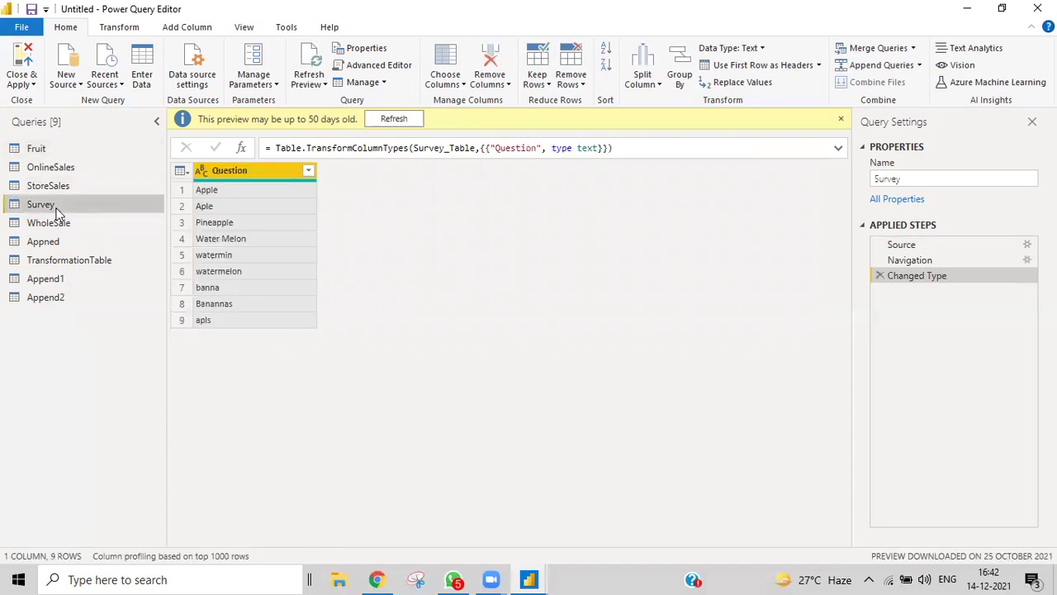
left_click(60, 152)
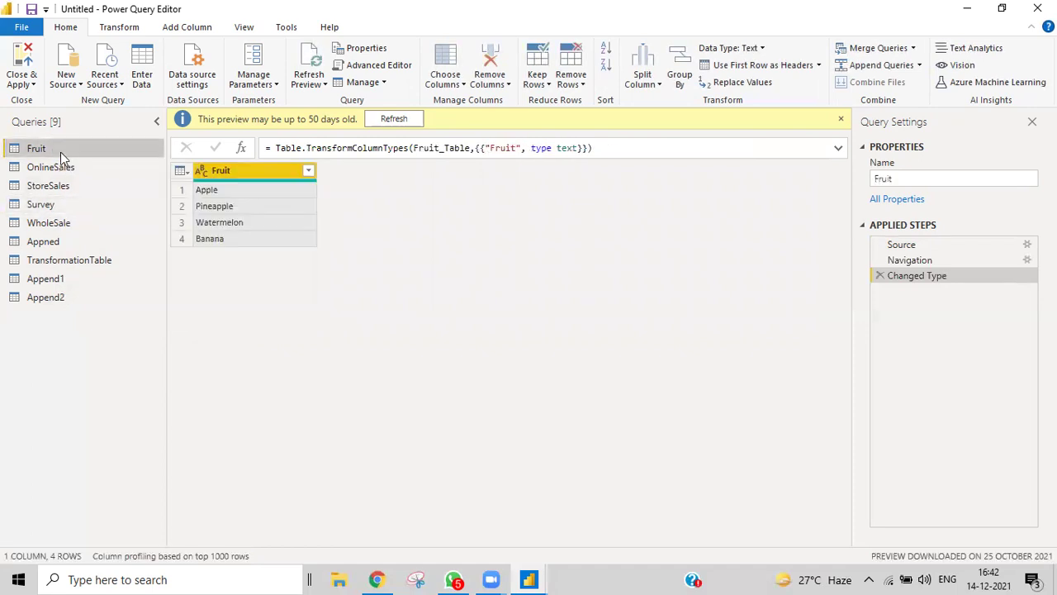
left_click(65, 202)
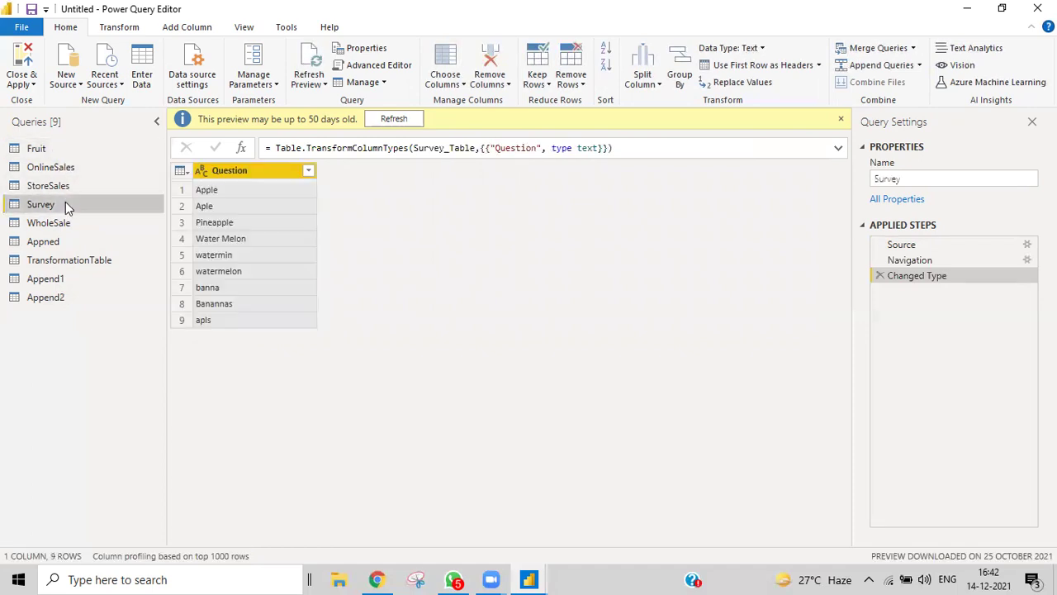
left_click(53, 150)
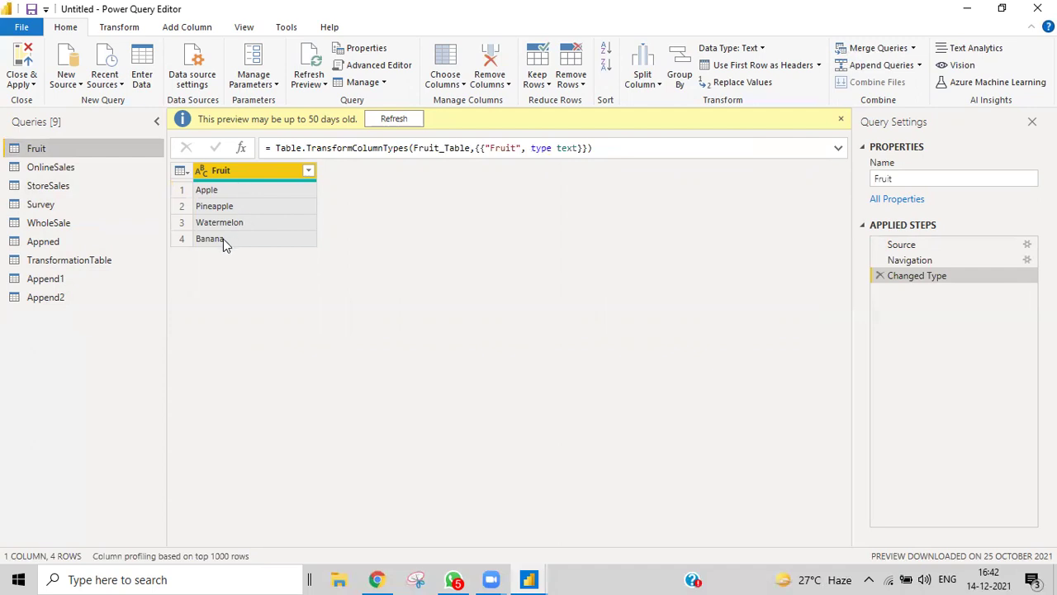
left_click(74, 203)
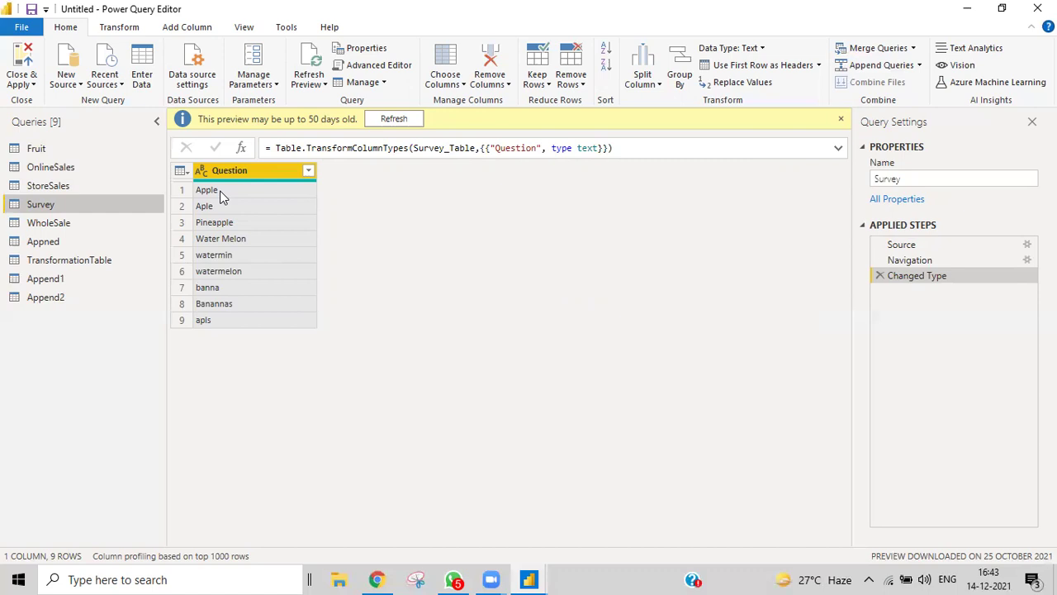
Step: Set up a merge as new of Fruit with Survey, matching the Fruit column to the Question column
left_click(70, 150)
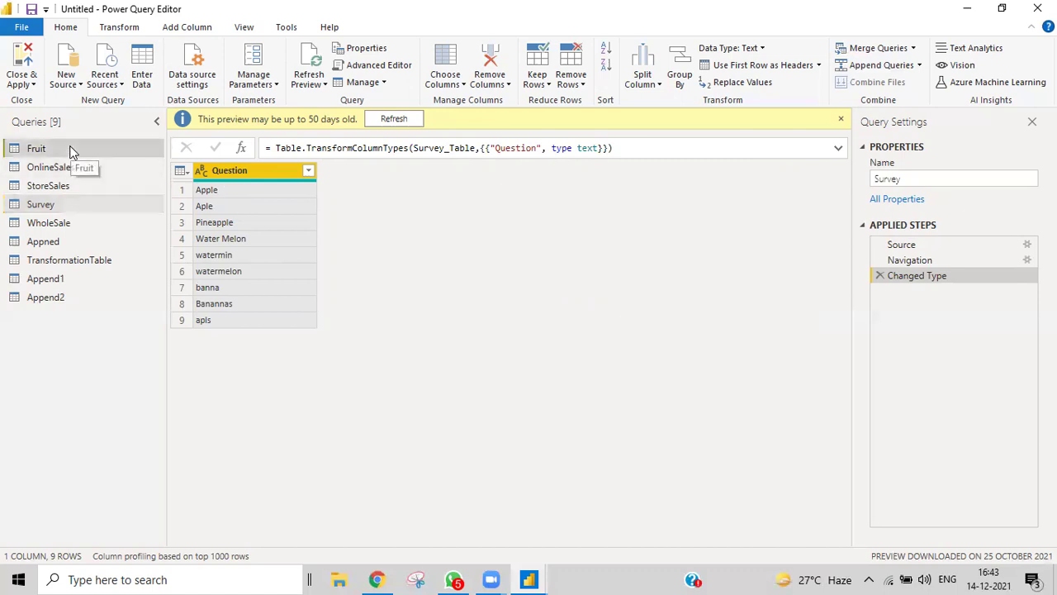
left_click(913, 49)
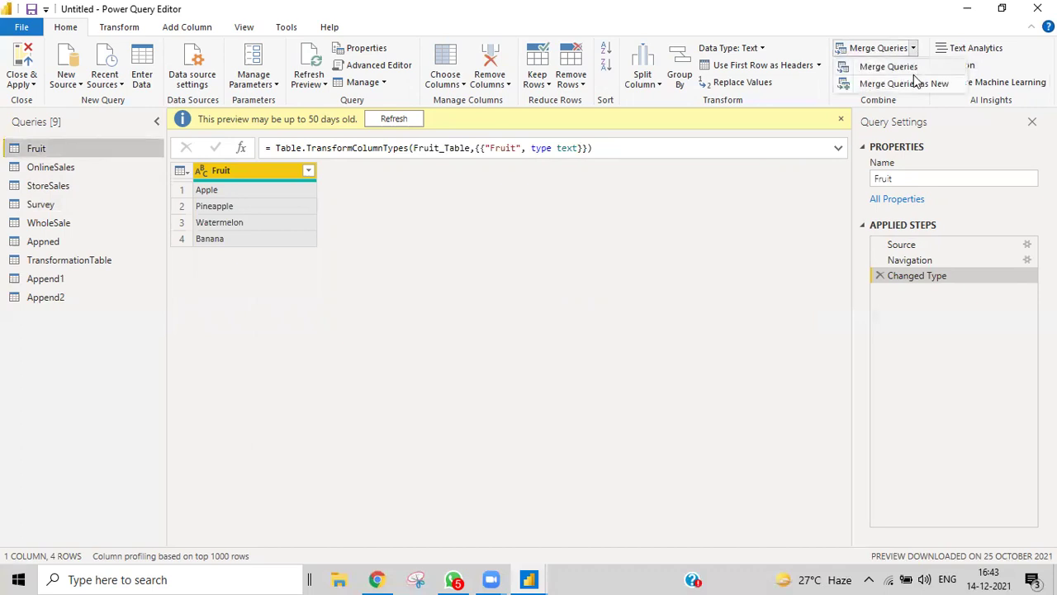
left_click(915, 86)
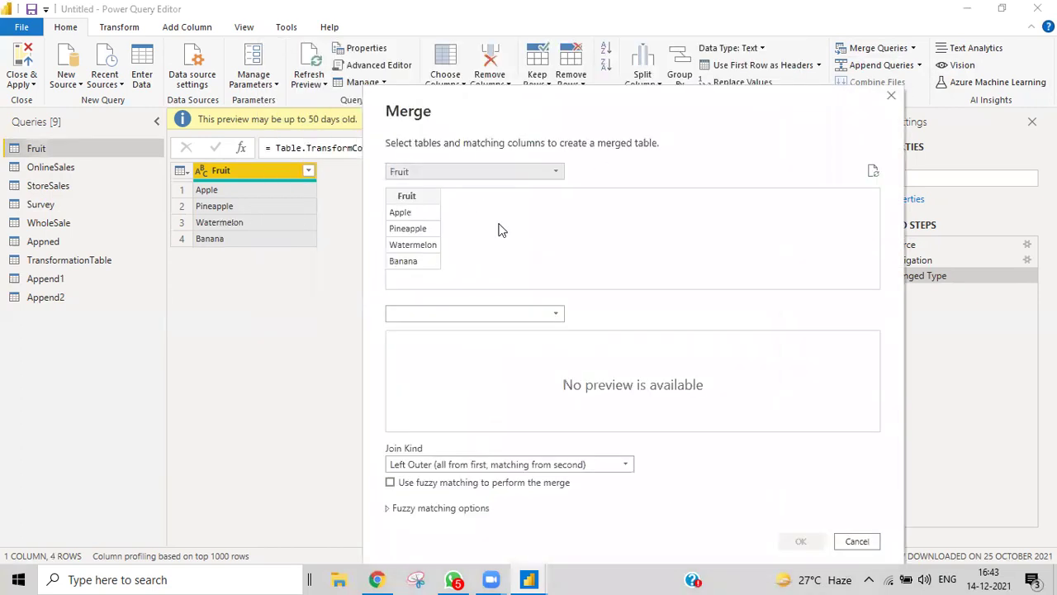
left_click(440, 313)
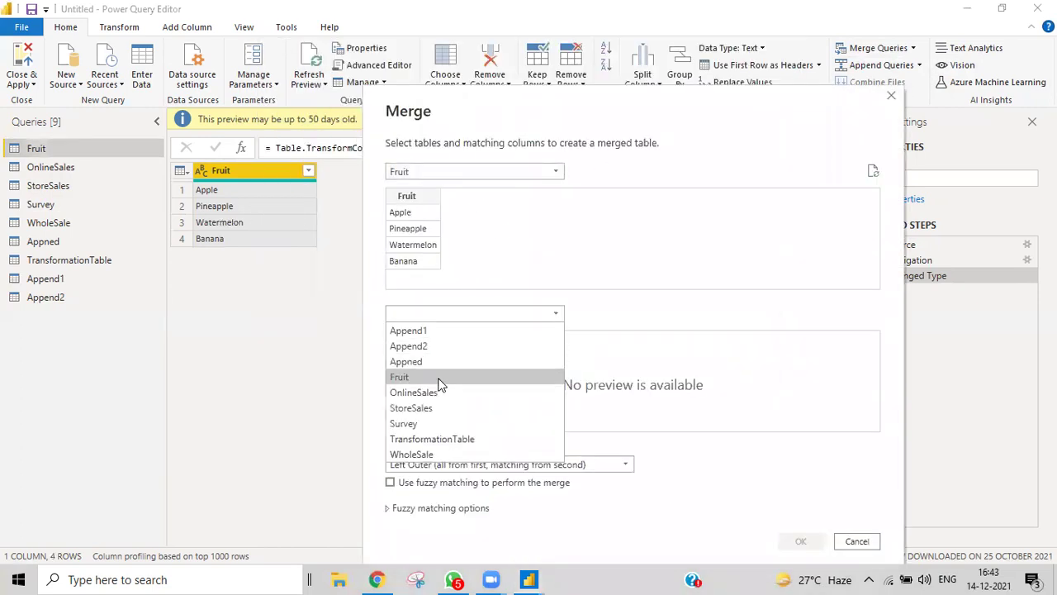
left_click(419, 425)
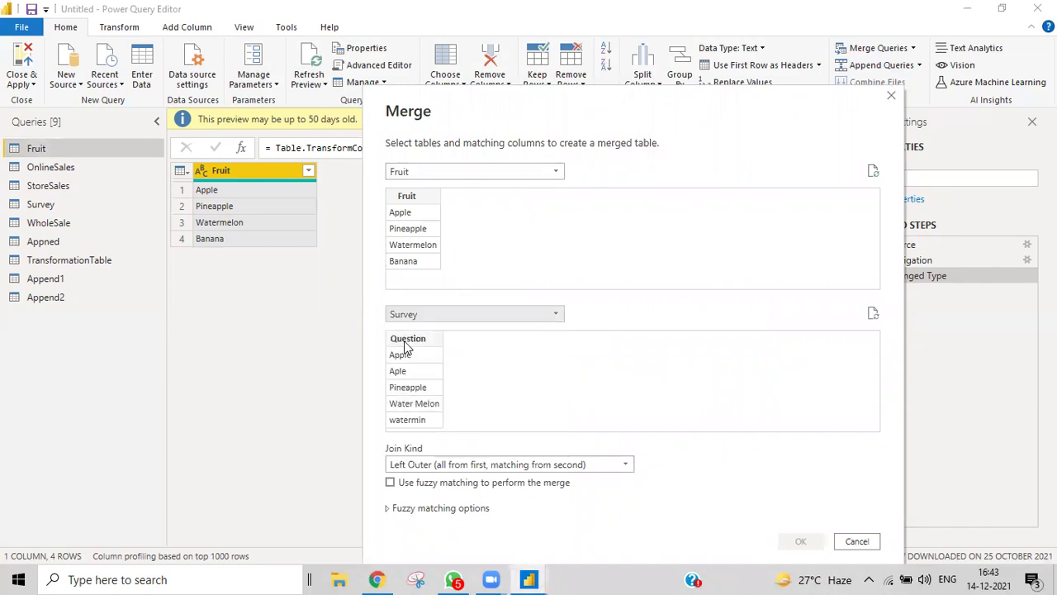
left_click(406, 342)
left_click(411, 199)
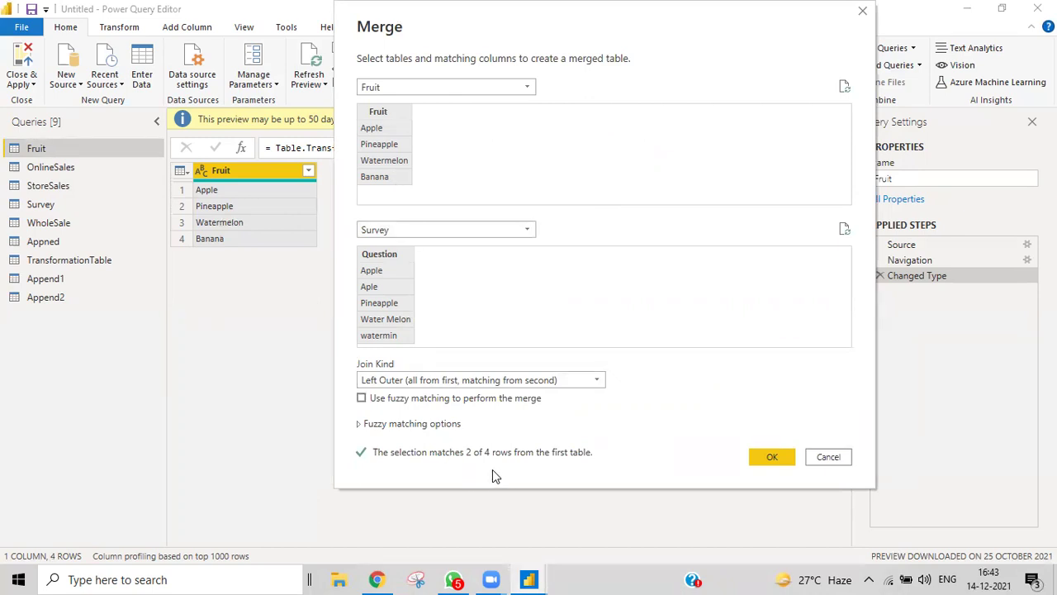
Step: Try fuzzy matching on the merge, switching Ignore case and Match by combining text parts off and on, and disable fuzzy matching again
left_click(361, 399)
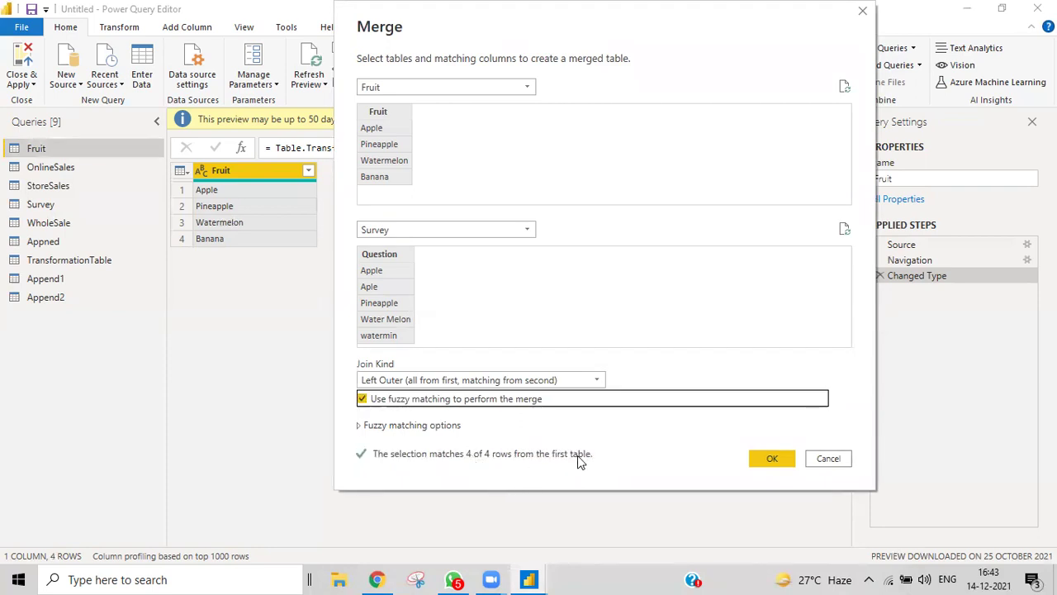
left_click(360, 426)
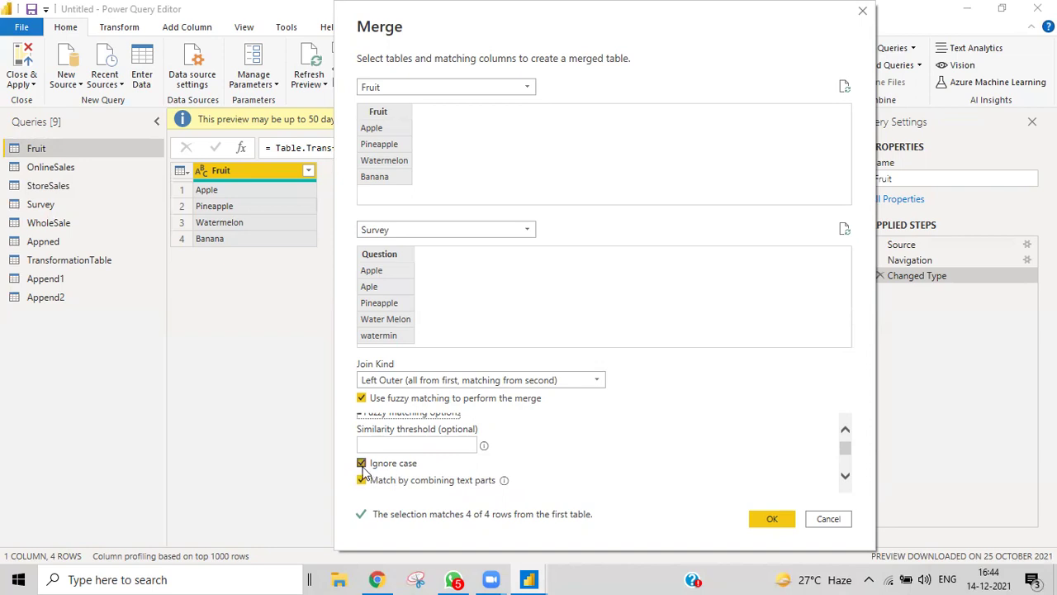
left_click(364, 469)
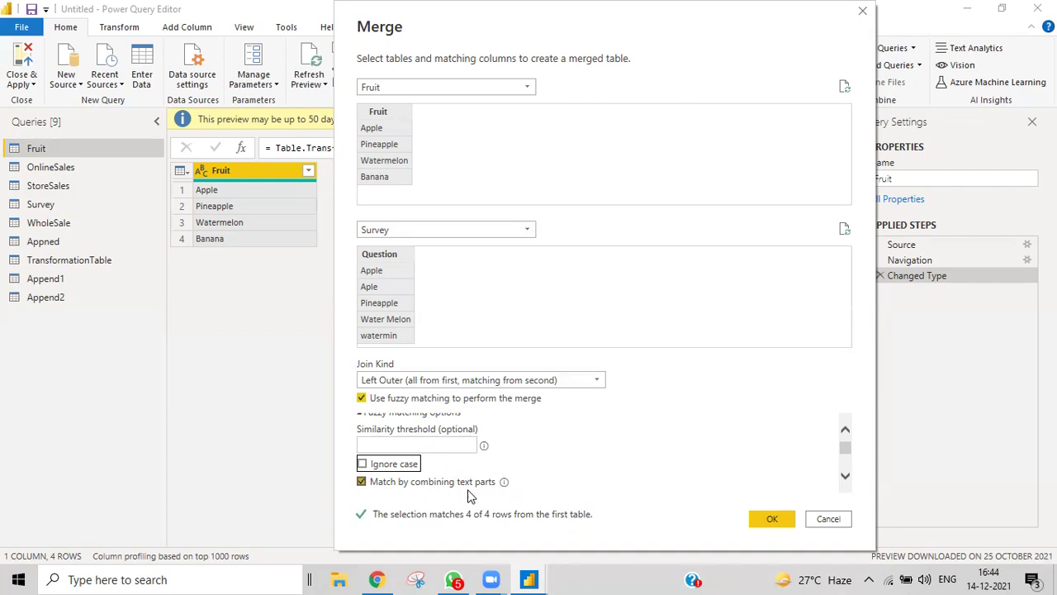
left_click(363, 481)
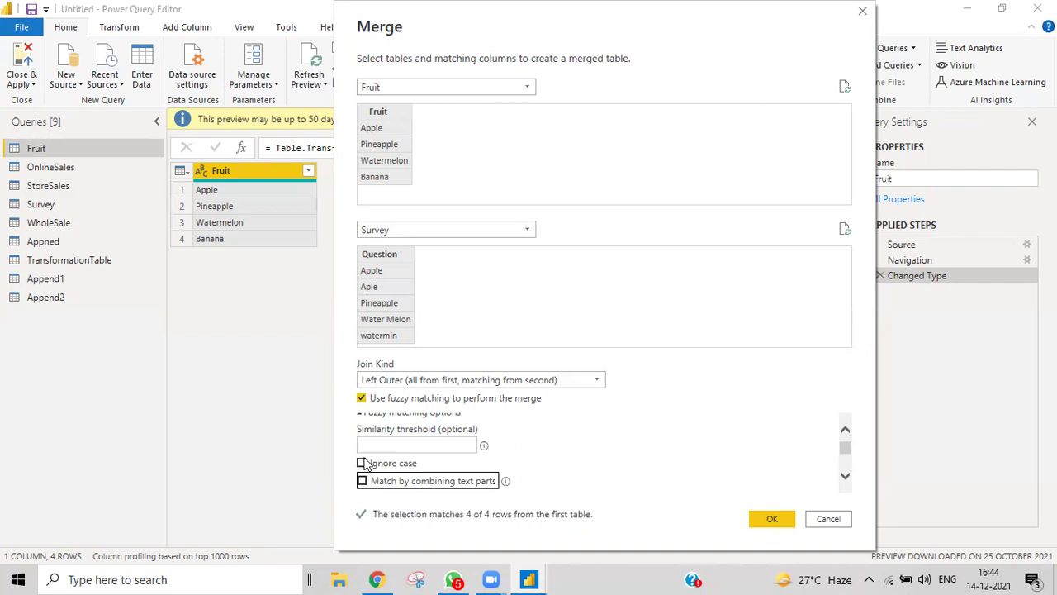
left_click(362, 464)
left_click(363, 481)
left_click(362, 398)
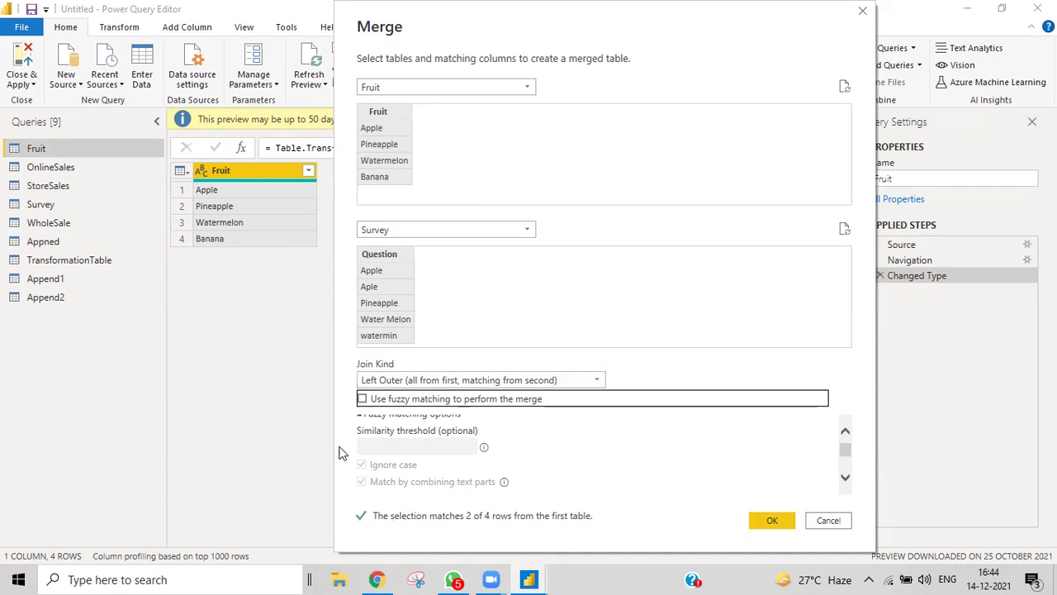
Step: Set the merge's join kind to Full Outer (all rows from both) and enable fuzzy matching
scroll(427, 444, "up", 1)
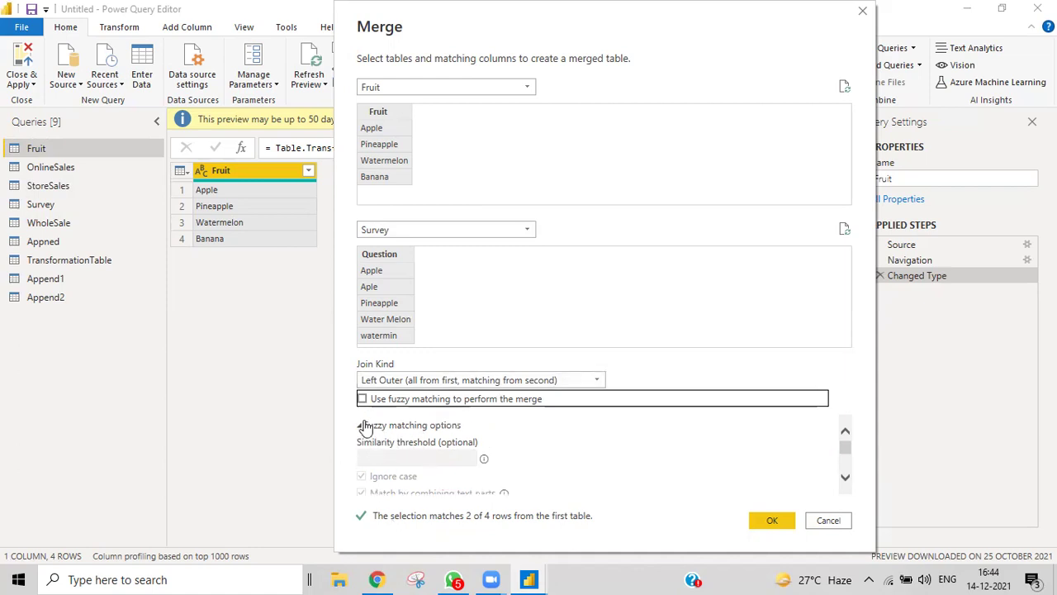
left_click(562, 382)
left_click(388, 427)
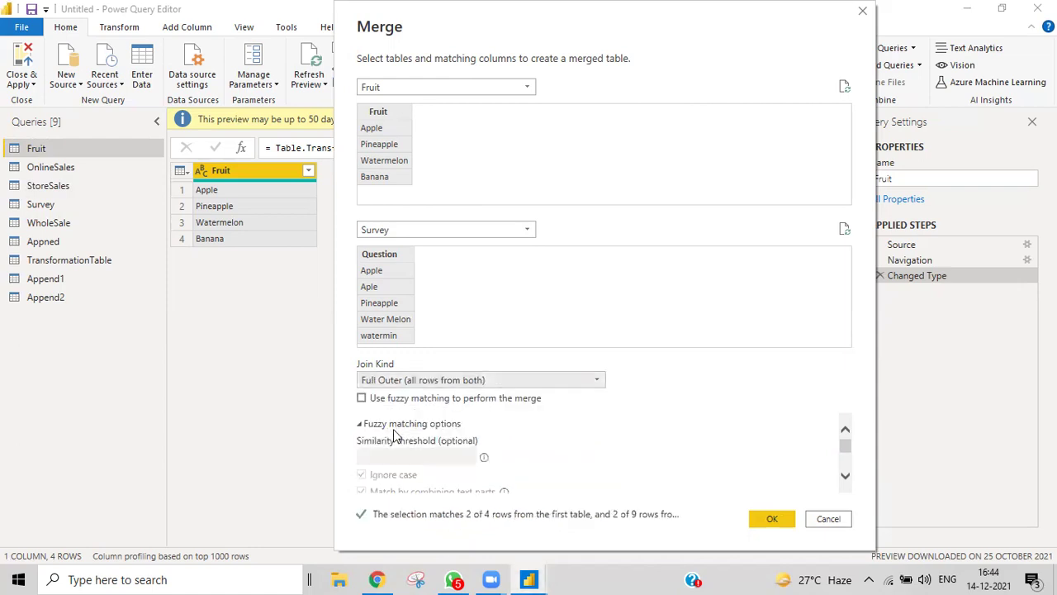
left_click(363, 400)
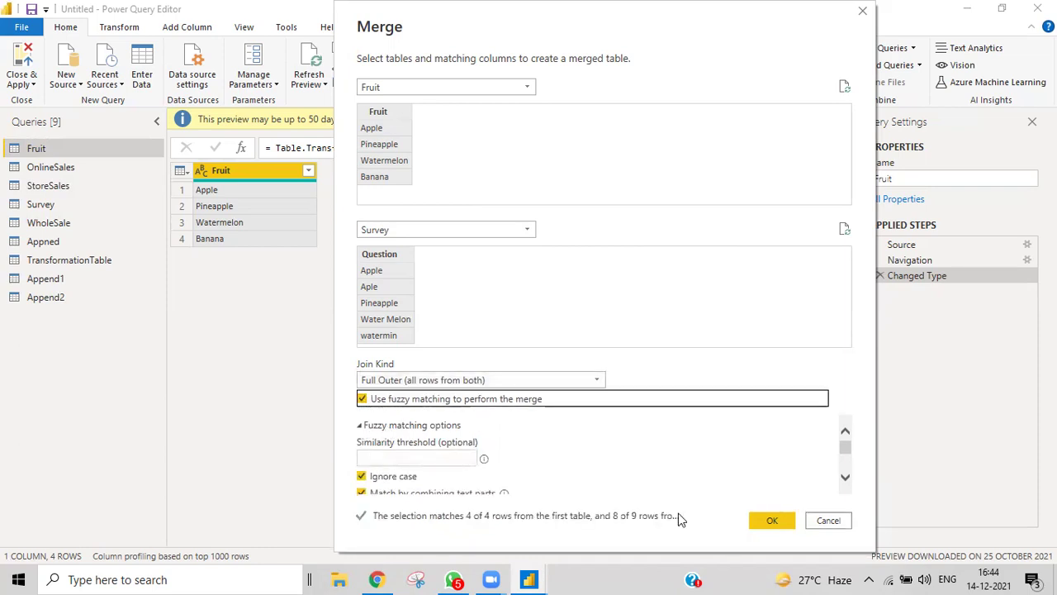
Step: Try the Full Outer fuzzy merge without Ignore case and Match by combining text parts, and re-enable both options
scroll(679, 453, "down", 1)
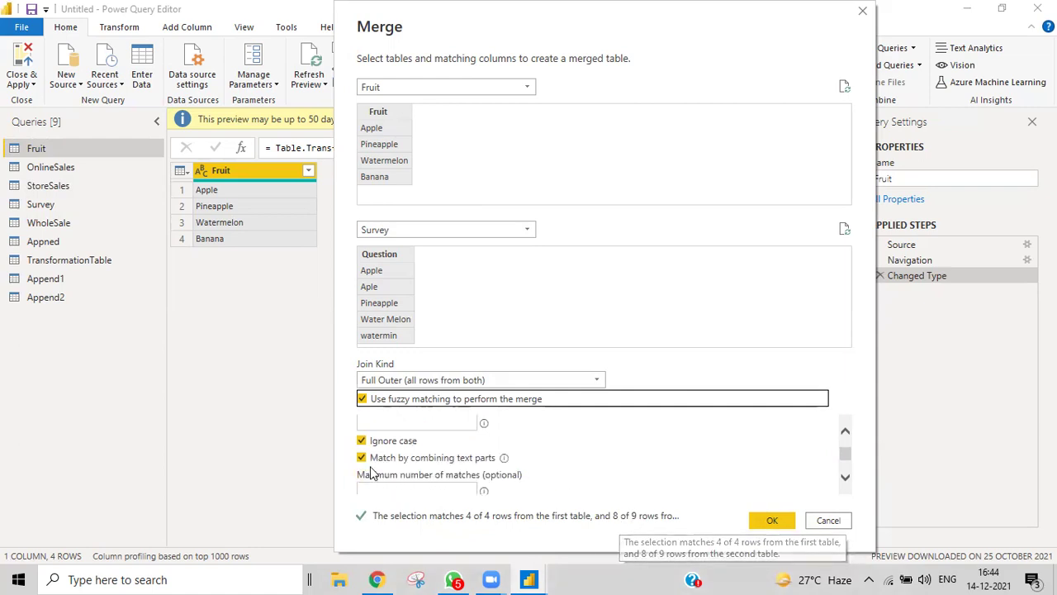
left_click(363, 441)
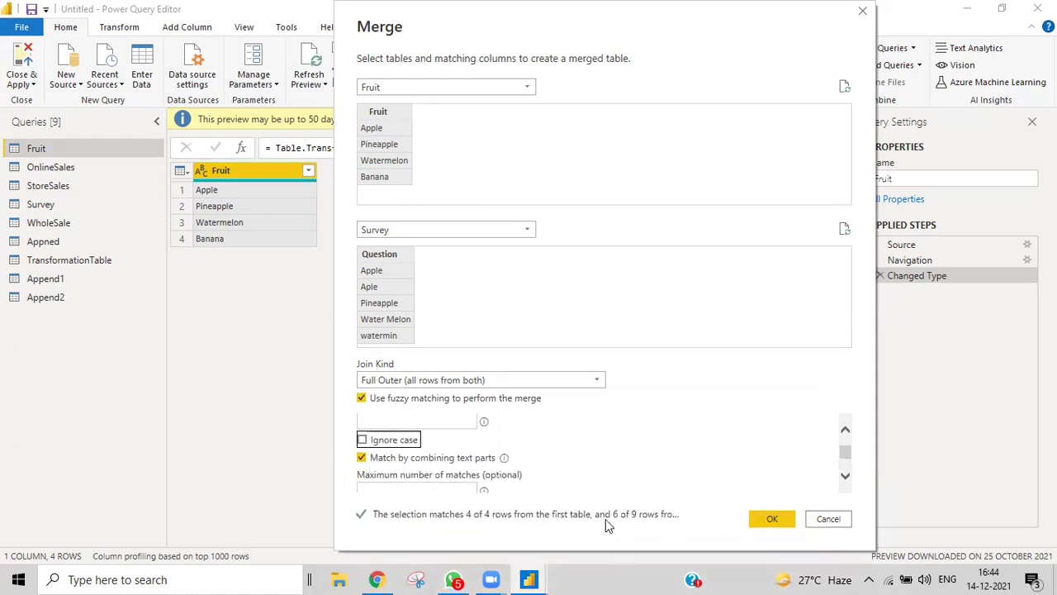
left_click(361, 457)
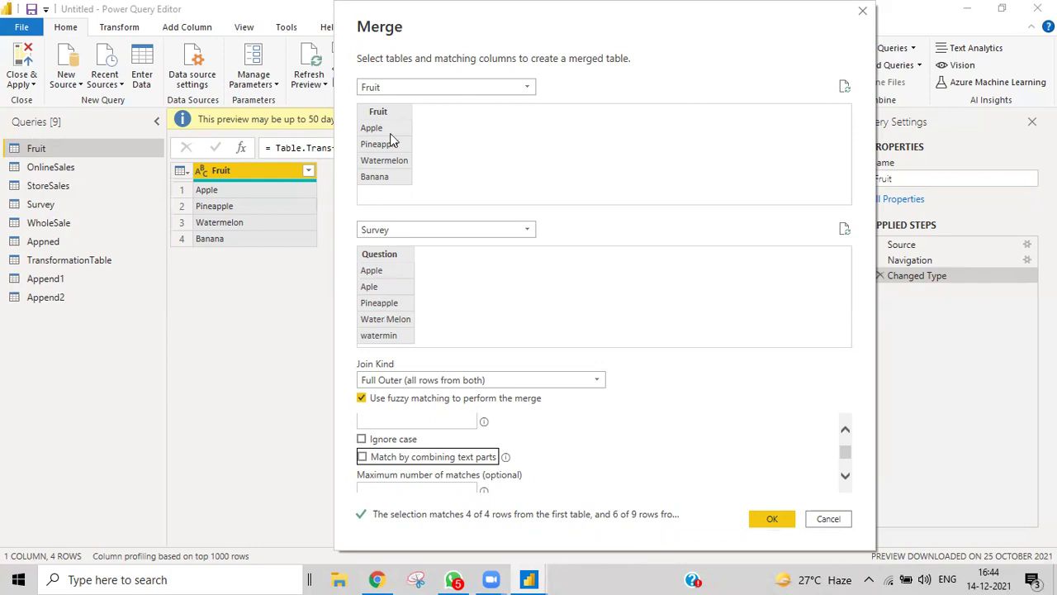
left_click(362, 439)
left_click(362, 457)
Step: Try similarity thresholds of 0.9, 0.1 and 0.8 for the fuzzy merge, and clear the threshold
left_click(441, 419)
type("0.9")
key("BackSpace")
key("BackSpace")
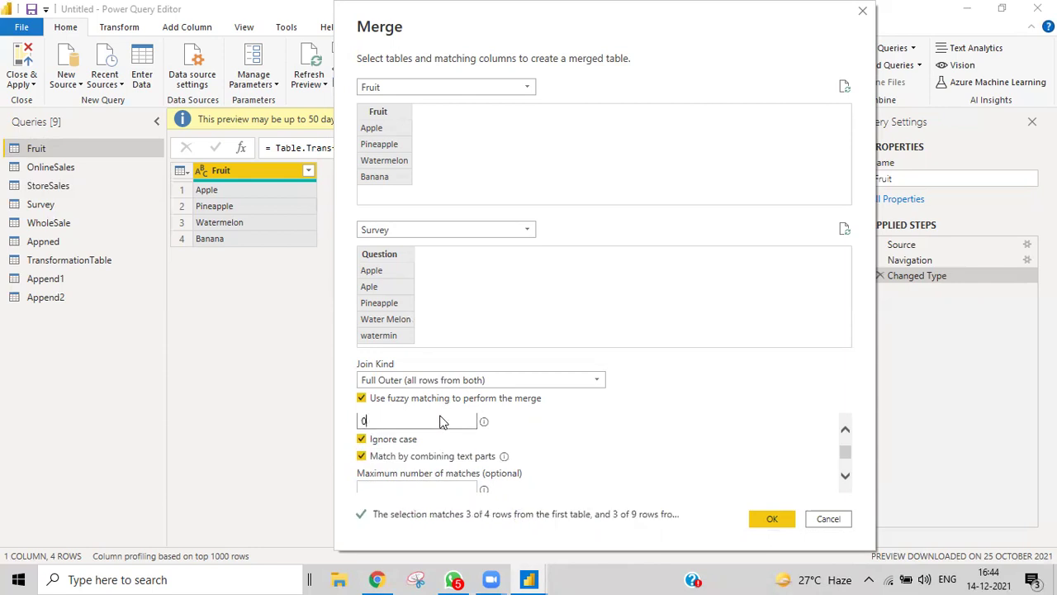
type(".1")
key("BackSpace")
key("BackSpace")
key("BackSpace")
type(".8")
left_click_drag(397, 423, 350, 435)
key("BackSpace")
Step: Create the merged query and expand its Survey column to the Question field, using the original column name as prefix
left_click(770, 519)
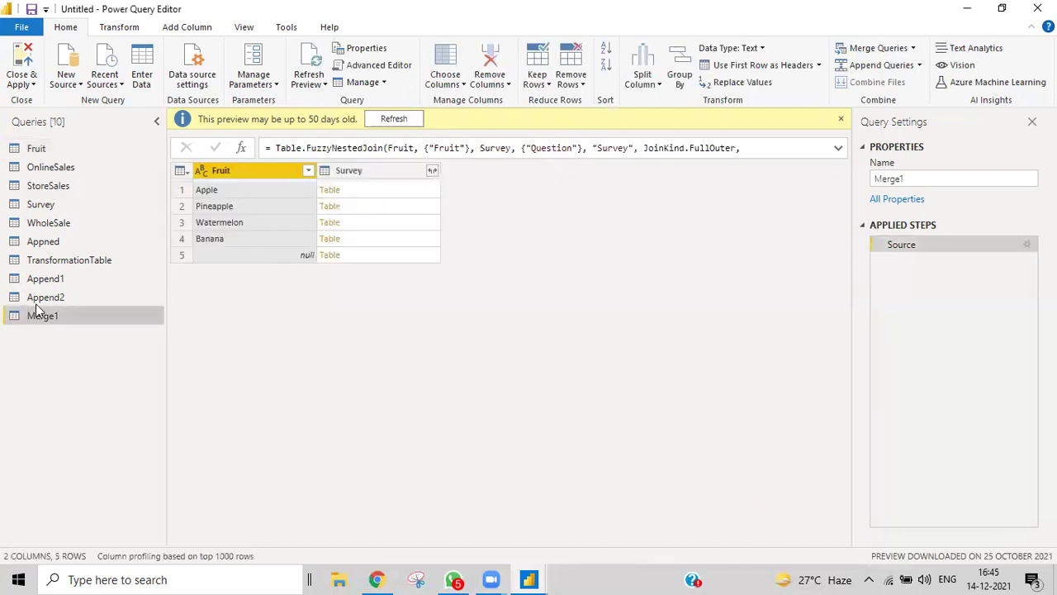
left_click(432, 171)
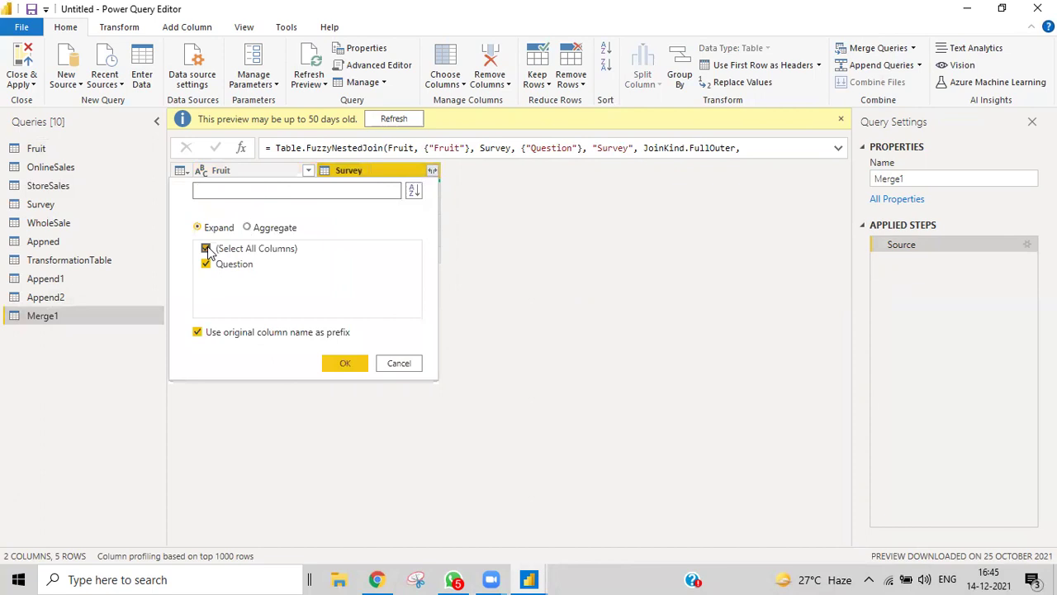
left_click(205, 248)
left_click(206, 266)
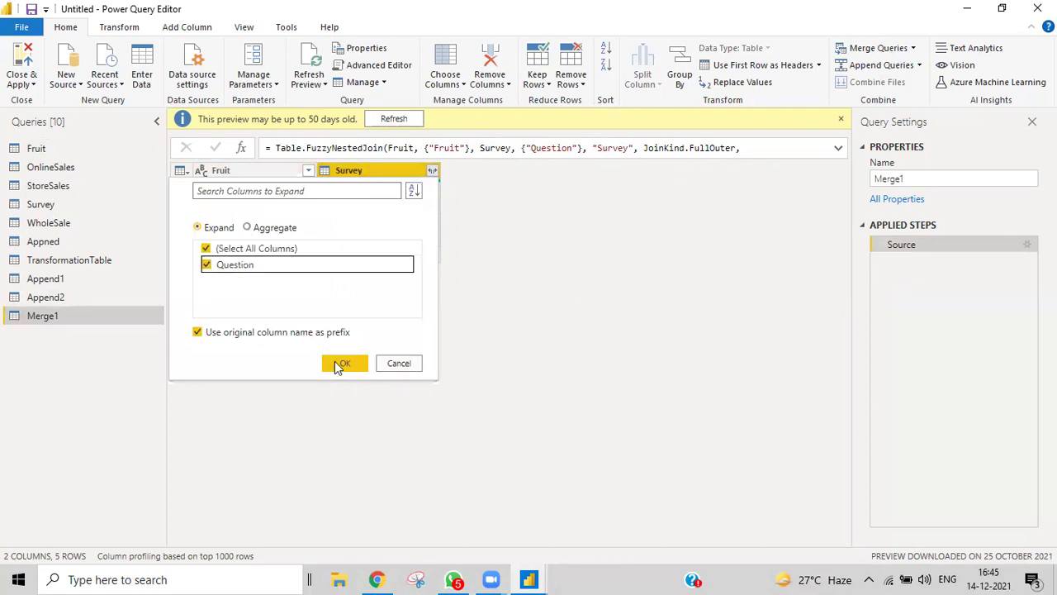
left_click(343, 364)
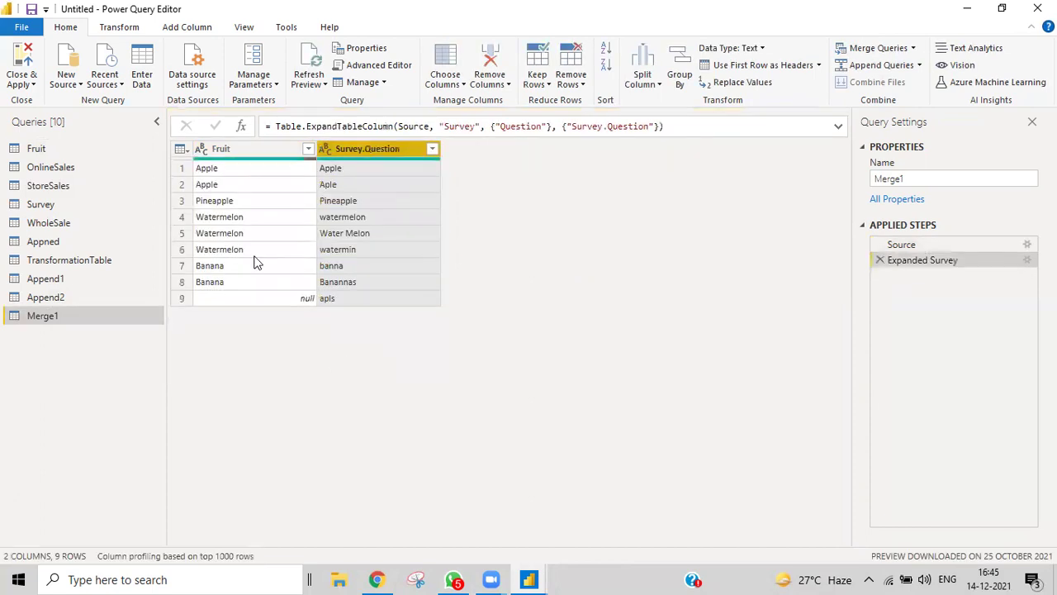